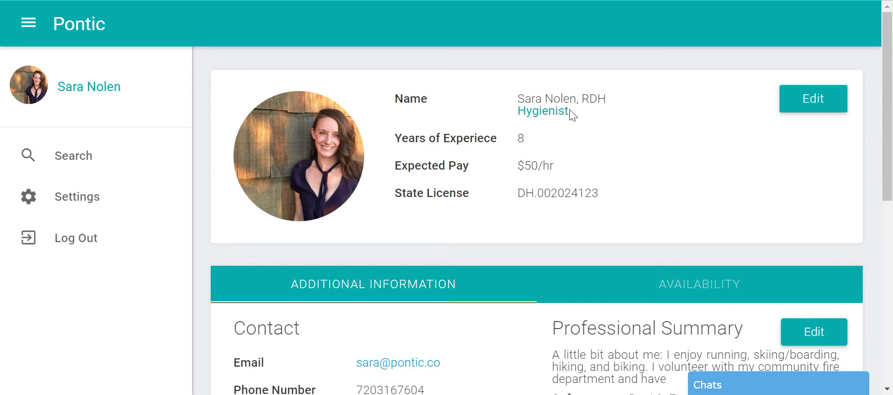
Step: Open the hygienist's main profile details for editing, review the experience, pay and license fields, and save them
left_click_drag(572, 114, 517, 114)
left_click(542, 135)
left_click(826, 102)
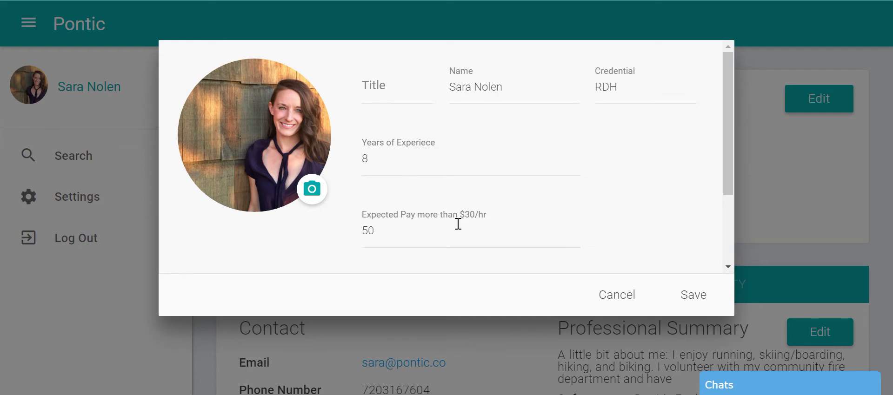
scroll(458, 224, "down", 2)
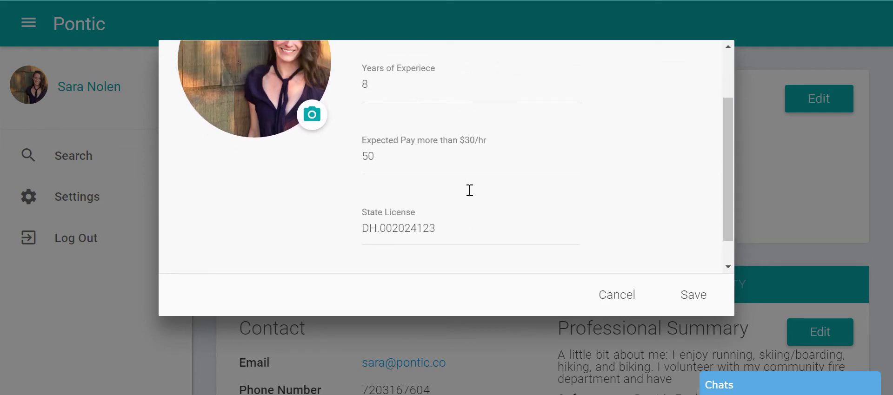
scroll(470, 190, "up", 2)
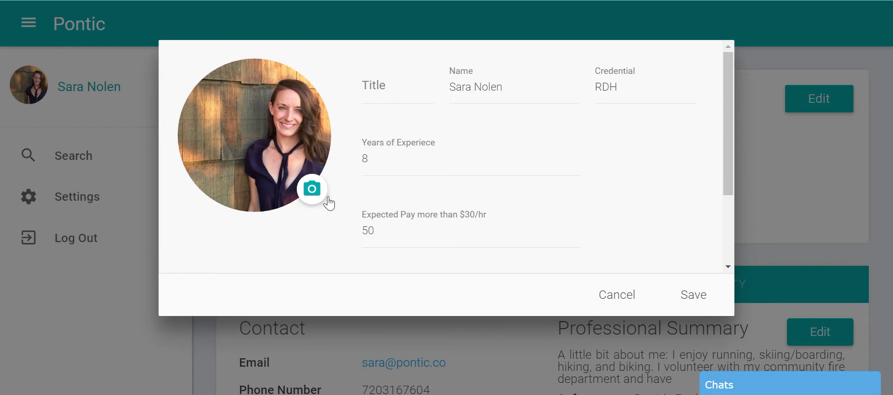
left_click(697, 297)
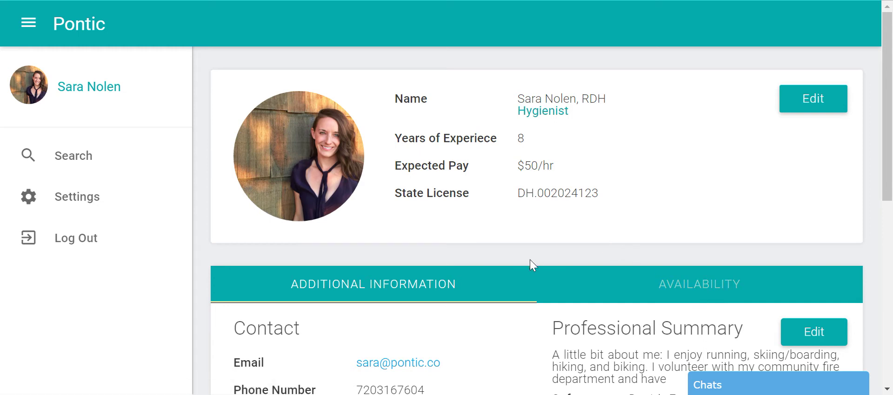
Step: Open the contact and professional information for editing and select 45+ miles as the travel distance
scroll(530, 260, "down", 2)
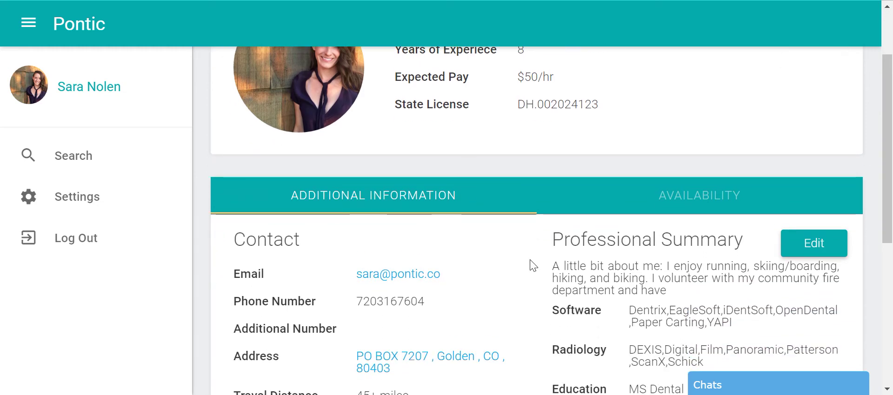
scroll(530, 265, "down", 3)
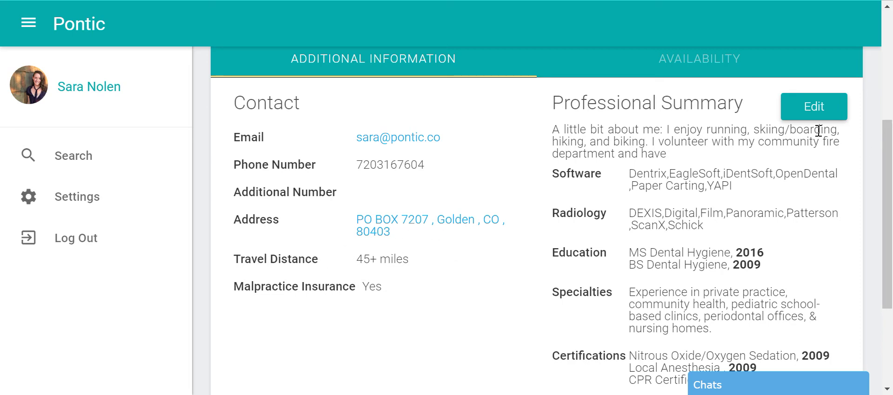
left_click(828, 111)
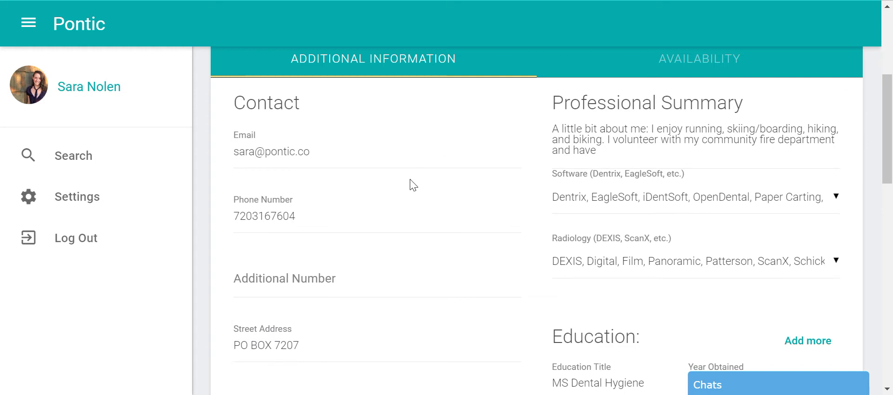
scroll(420, 267, "down", 5)
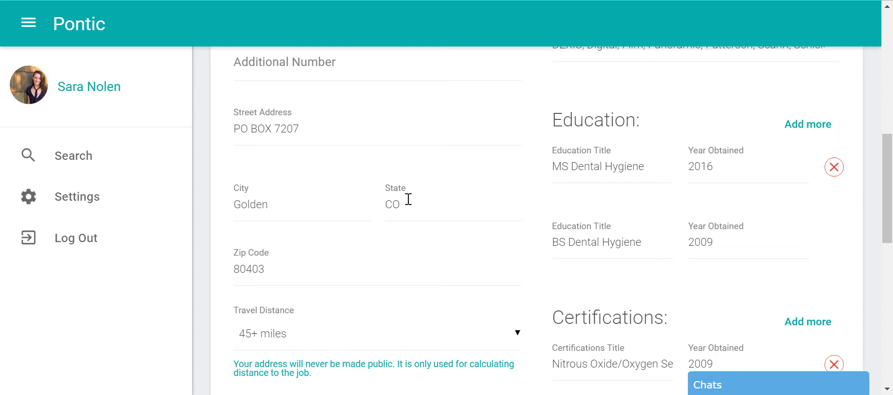
scroll(406, 197, "up", 4)
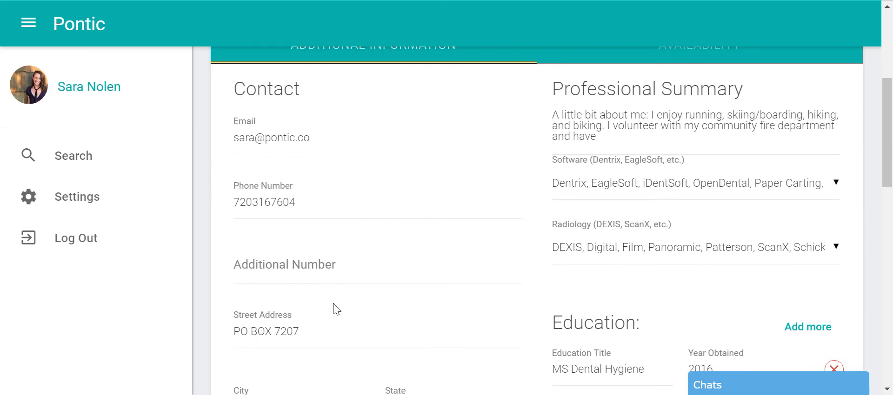
scroll(334, 307, "down", 3)
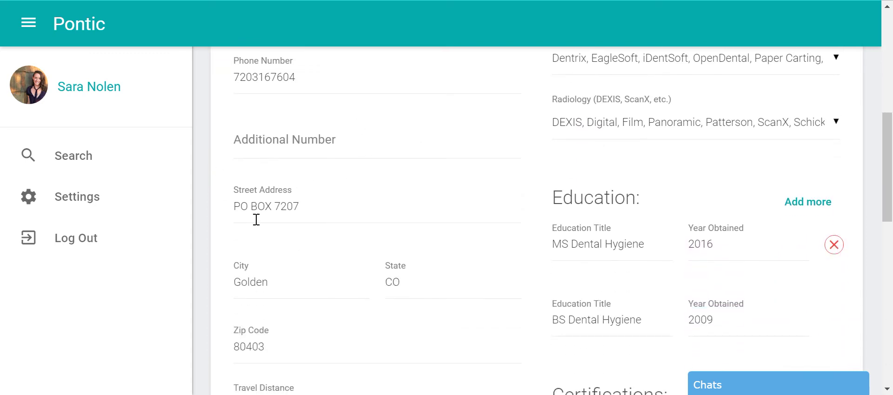
scroll(383, 342, "down", 4)
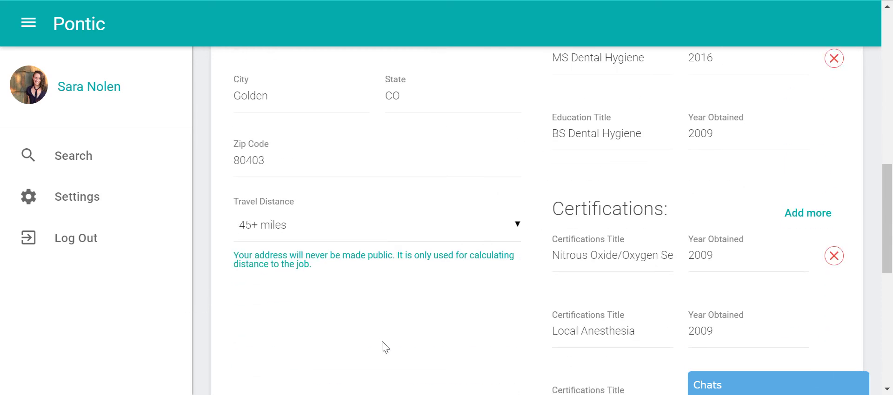
left_click(517, 238)
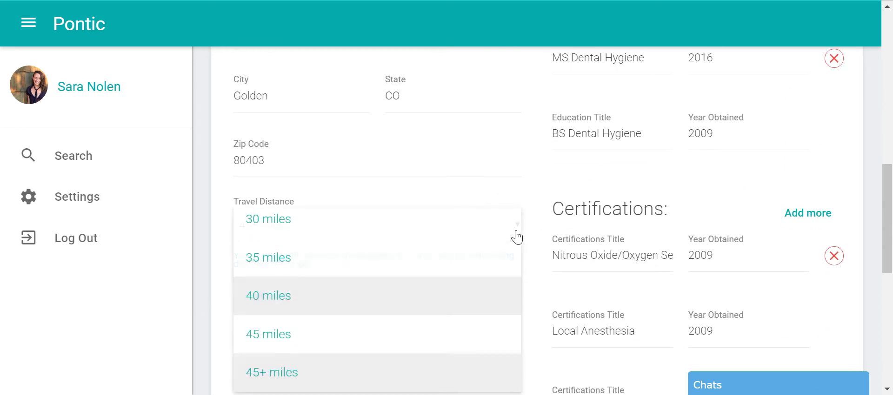
left_click(310, 390)
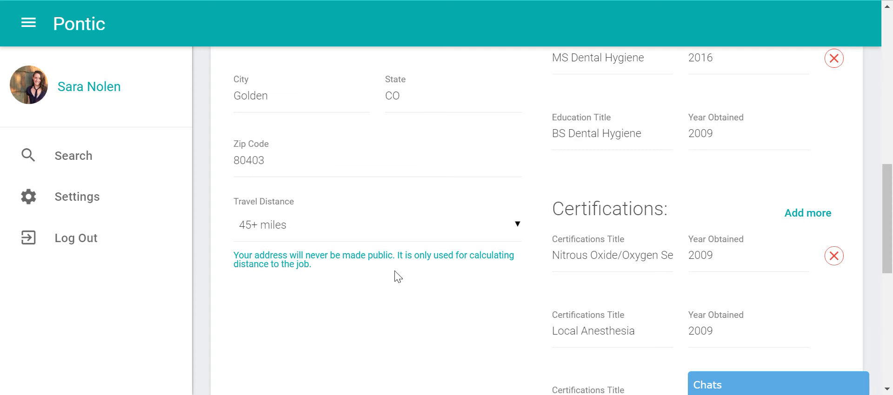
Step: Examine the professional summary fields and look through the list of dental software skills
scroll(466, 304, "up", 3)
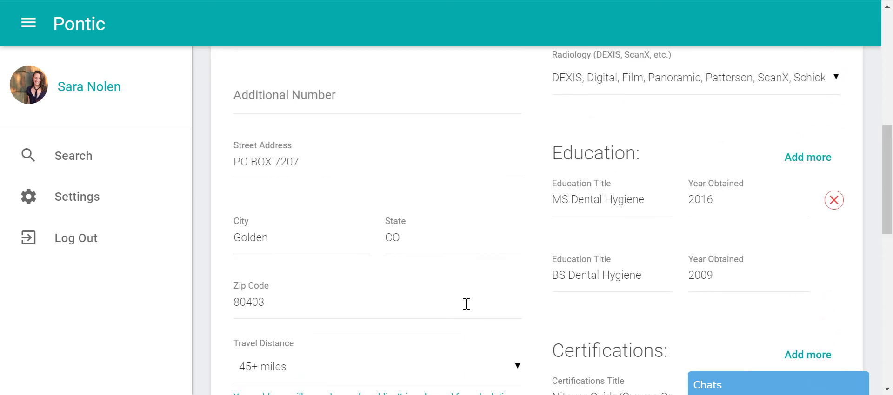
scroll(561, 122, "up", 5)
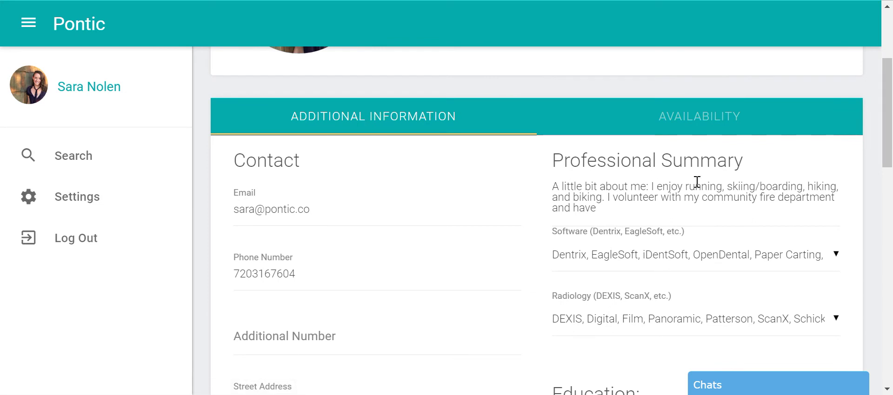
scroll(699, 188, "down", 1)
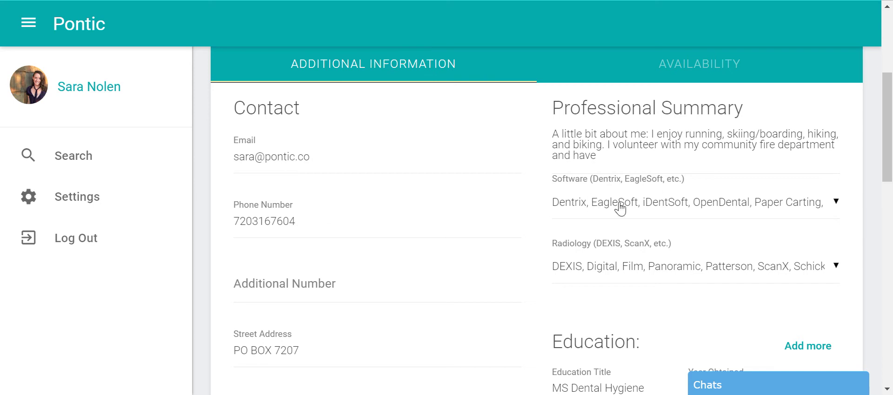
scroll(659, 205, "down", 2)
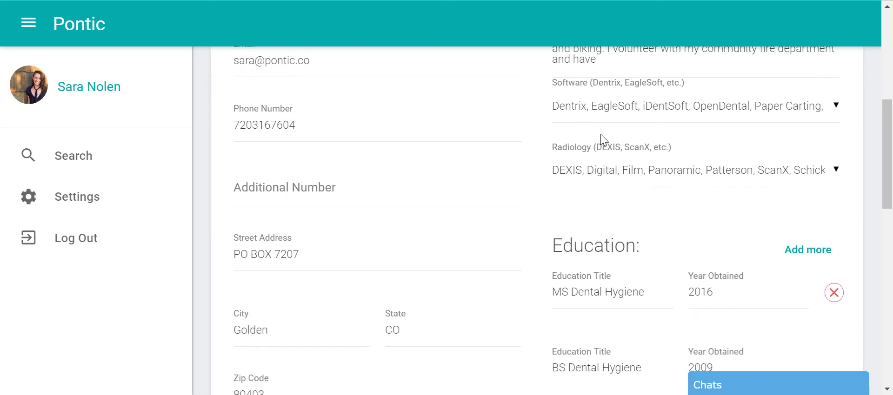
left_click(815, 117)
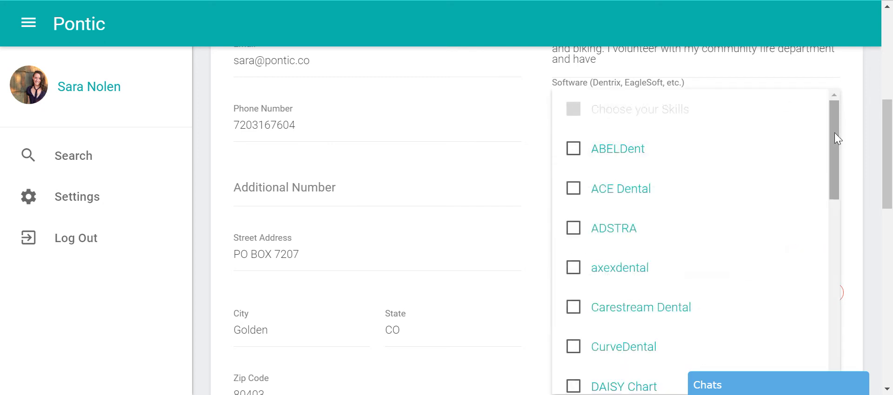
left_click_drag(834, 132, 827, 338)
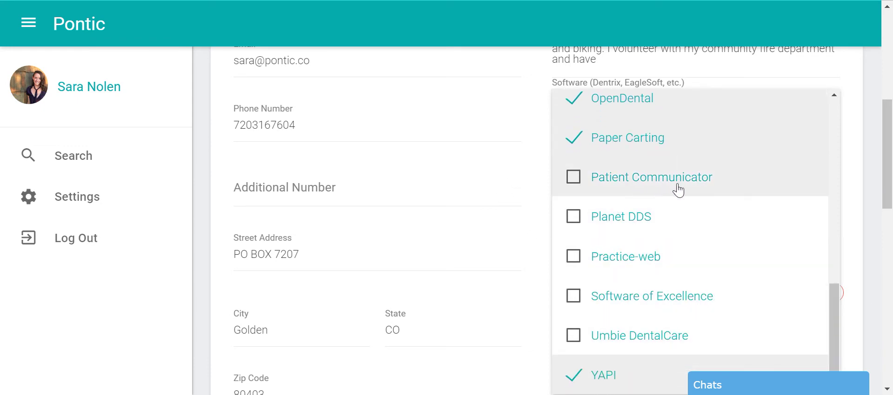
scroll(708, 215, "up", 7)
scroll(707, 216, "up", 5)
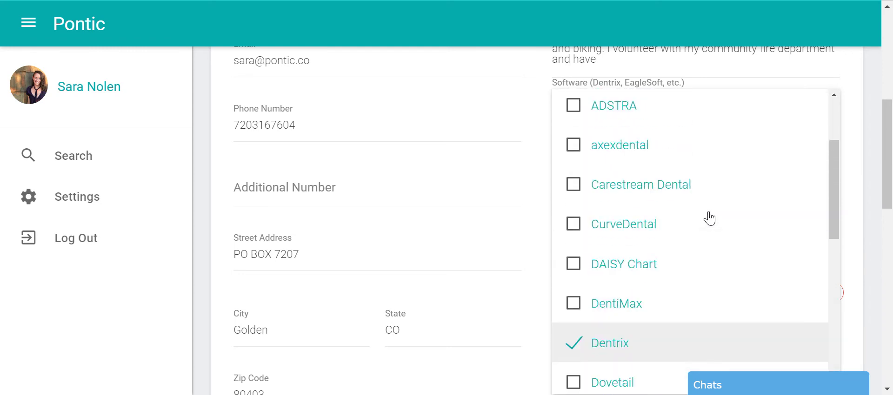
left_click(539, 119)
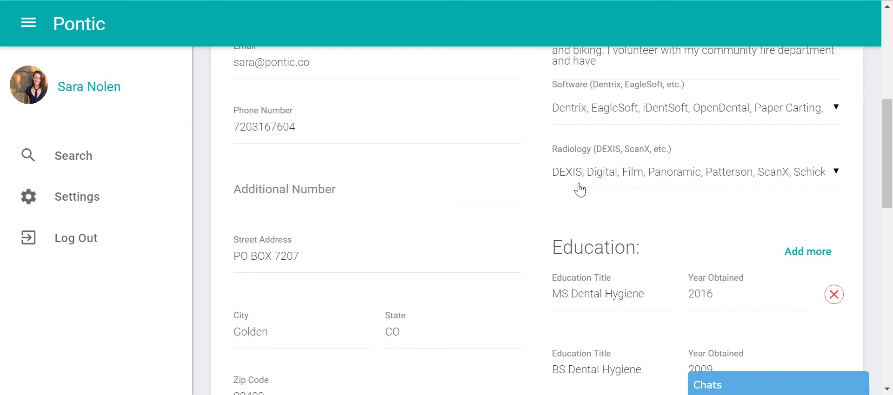
Step: Review the education, certifications, other specialties and malpractice insurance entries, and save the additional information
scroll(527, 298, "down", 4)
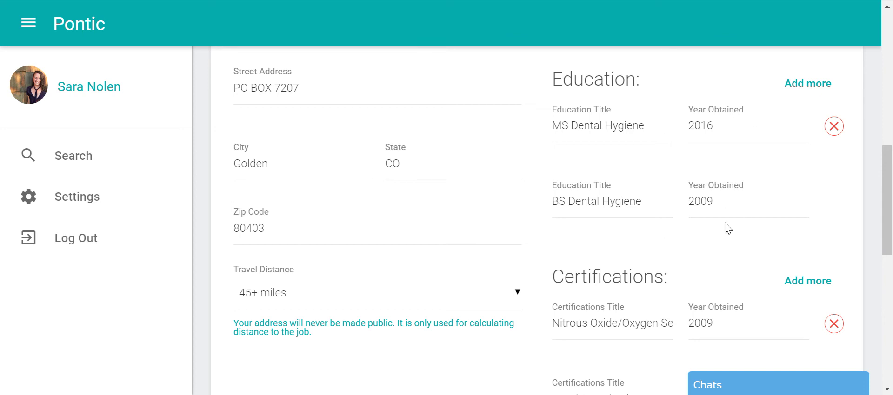
scroll(758, 239, "down", 3)
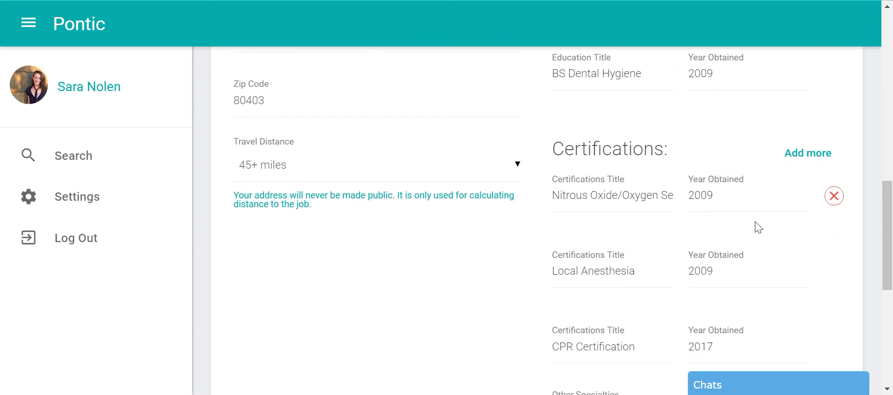
scroll(758, 226, "down", 2)
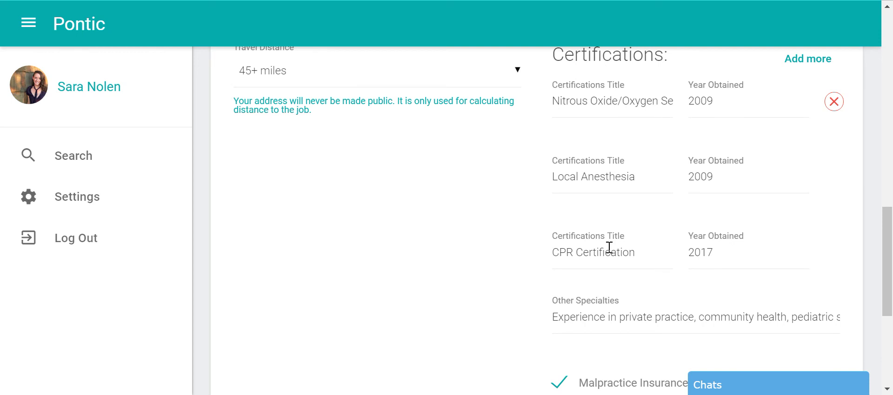
scroll(609, 248, "down", 3)
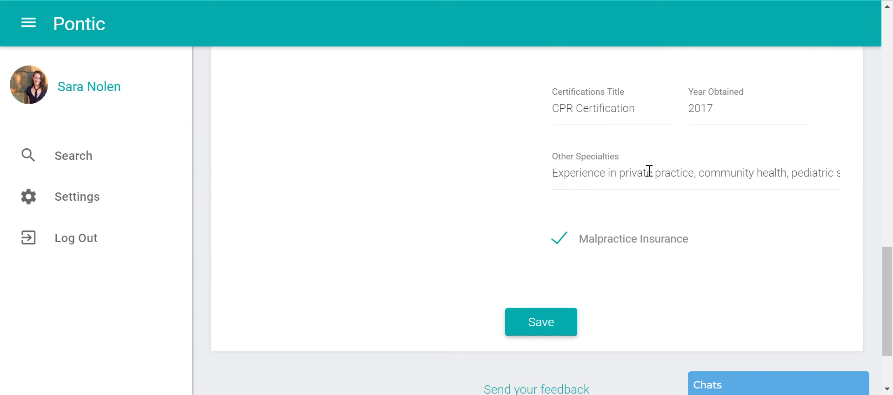
left_click(539, 324)
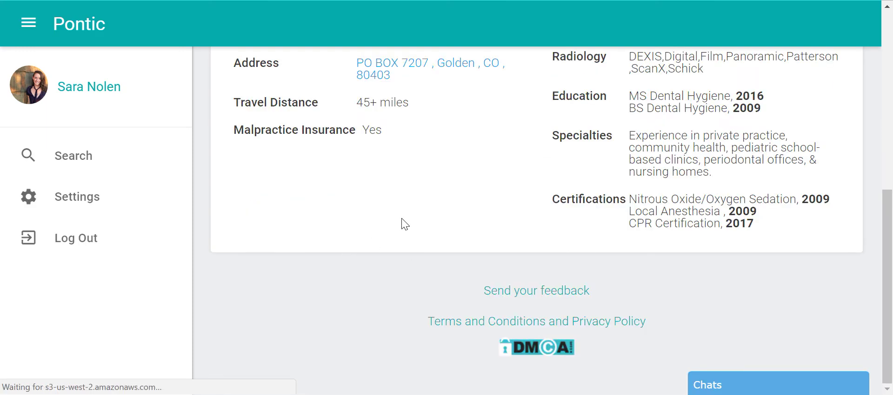
Step: View the profile of the first dental office in the job search and return to the job listings
scroll(405, 224, "up", 8)
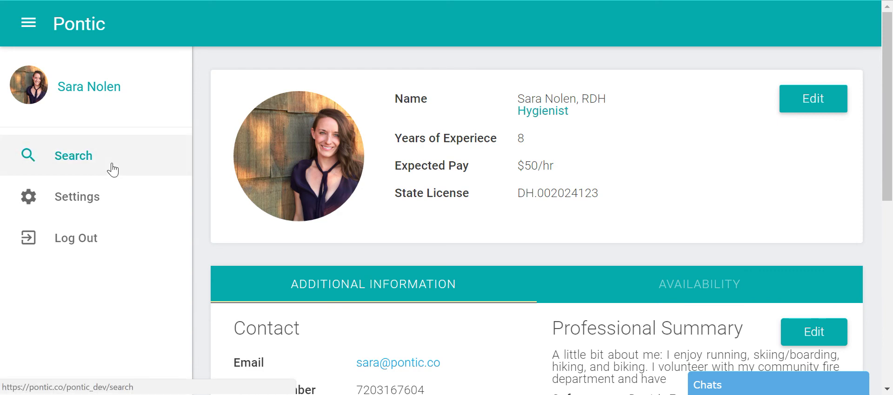
left_click(80, 161)
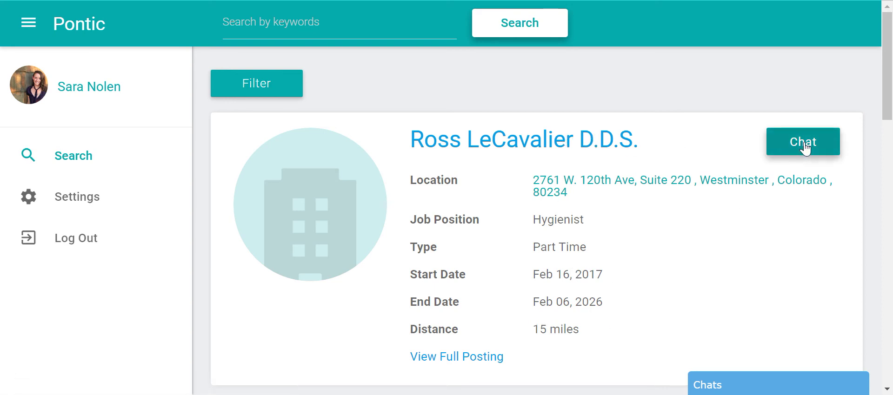
left_click(512, 143)
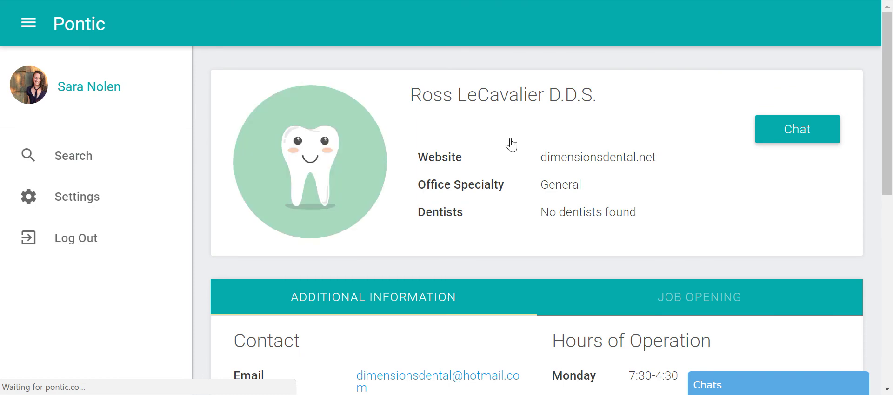
left_click(70, 156)
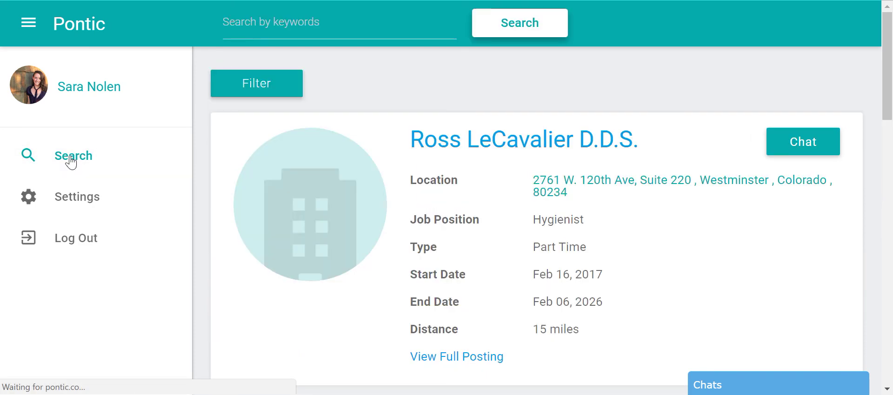
Step: Set the job filter's start date to 2017-02-15 and its job position to Hygienist
left_click(255, 88)
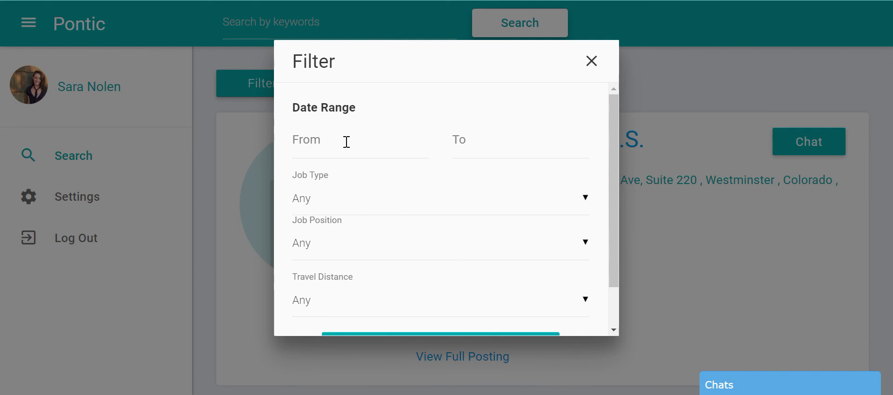
left_click(346, 141)
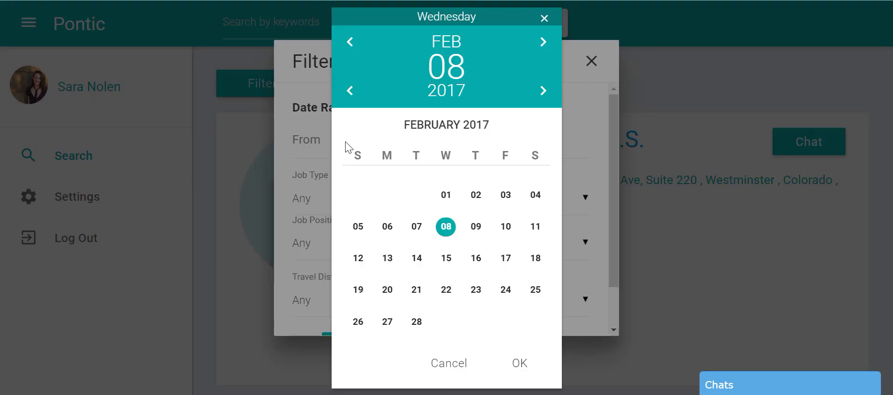
left_click(441, 262)
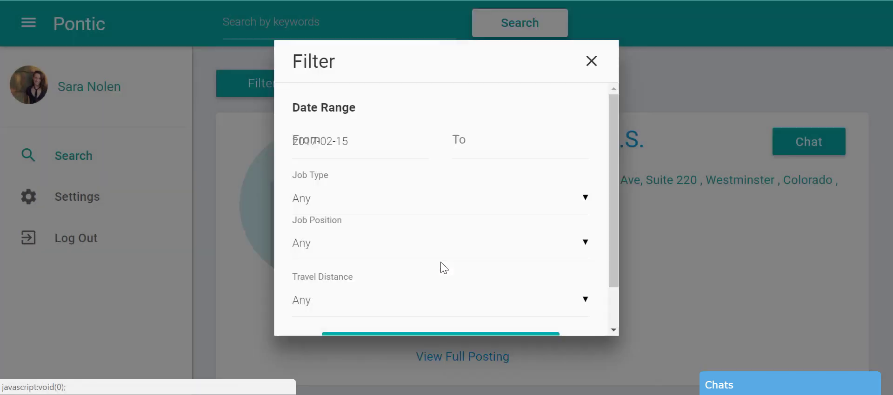
left_click(337, 251)
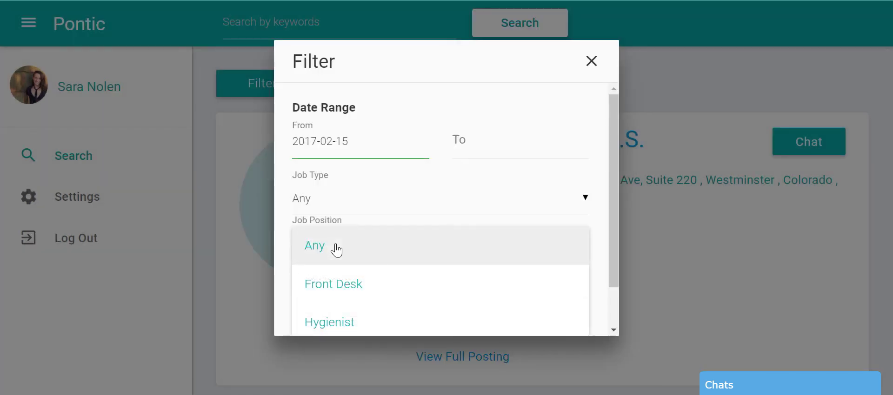
left_click(351, 334)
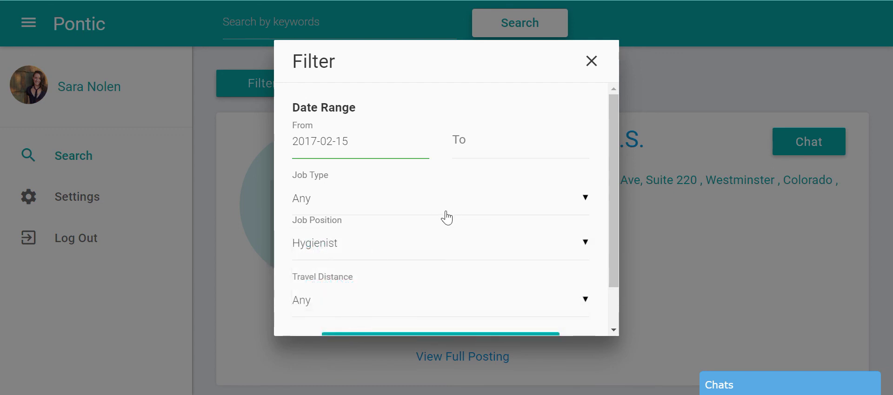
Step: Set the job filter's job type to Temporary
left_click(328, 205)
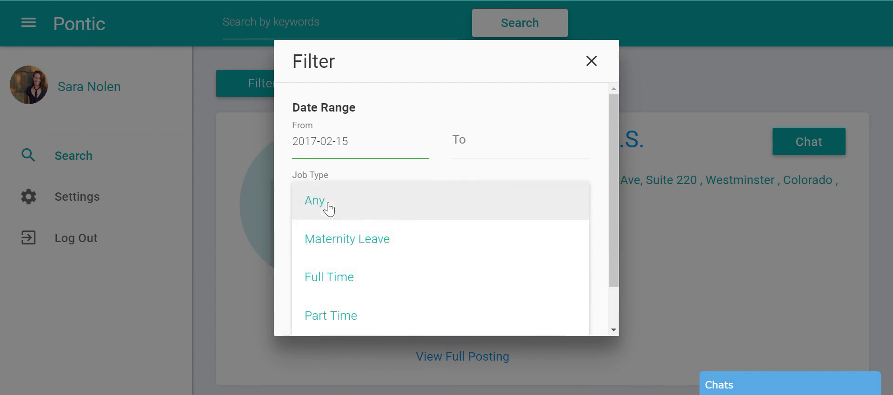
scroll(400, 251, "down", 1)
left_click(347, 313)
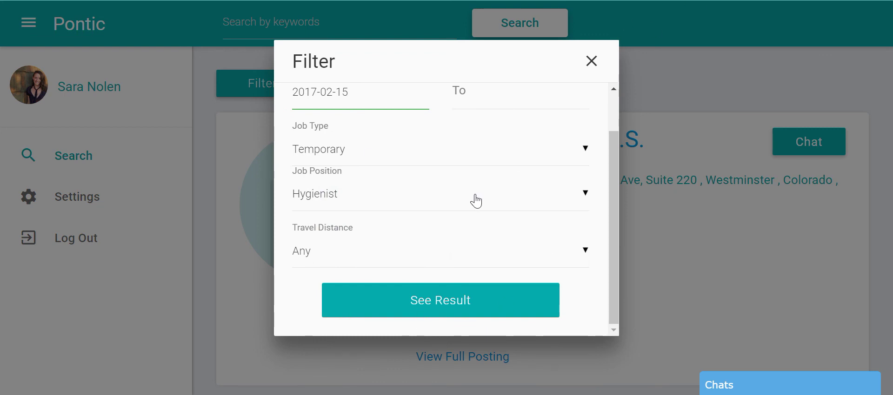
Step: Check the travel distance choices, leave the distance at Any, and close the job filter without applying it
scroll(474, 200, "up", 1)
scroll(473, 200, "down", 1)
left_click(314, 256)
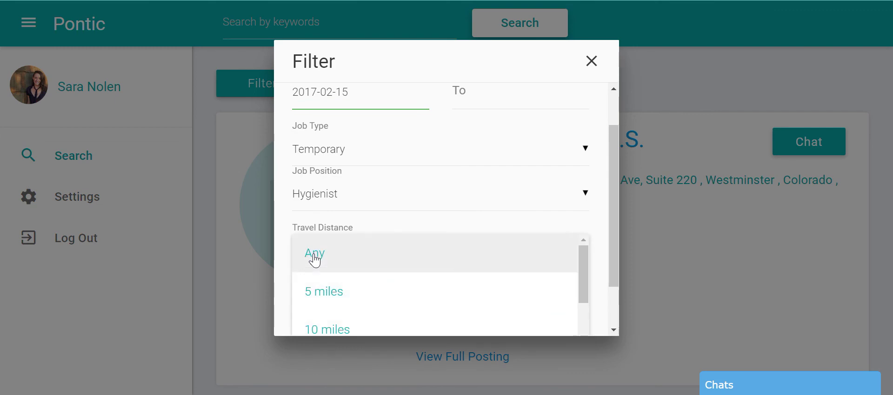
left_click(515, 250)
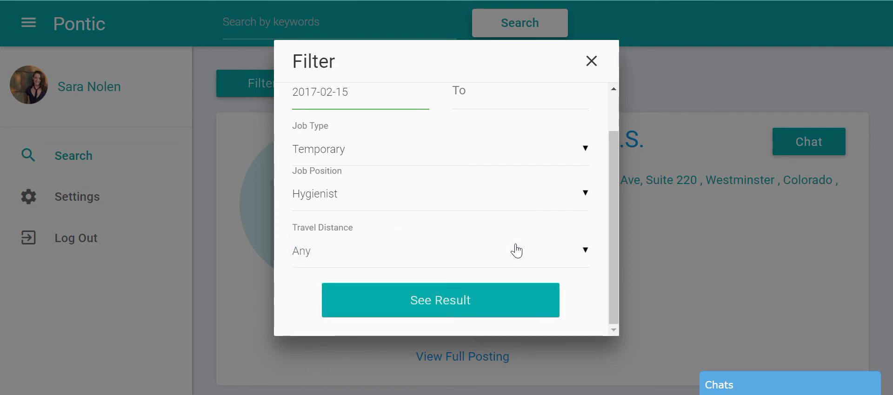
left_click(592, 66)
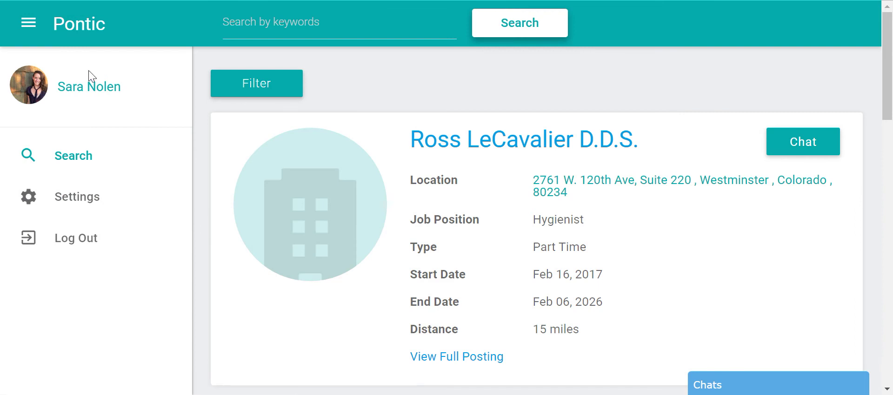
Step: Open the signed-in hygienist's own profile from the job listings
left_click(86, 90)
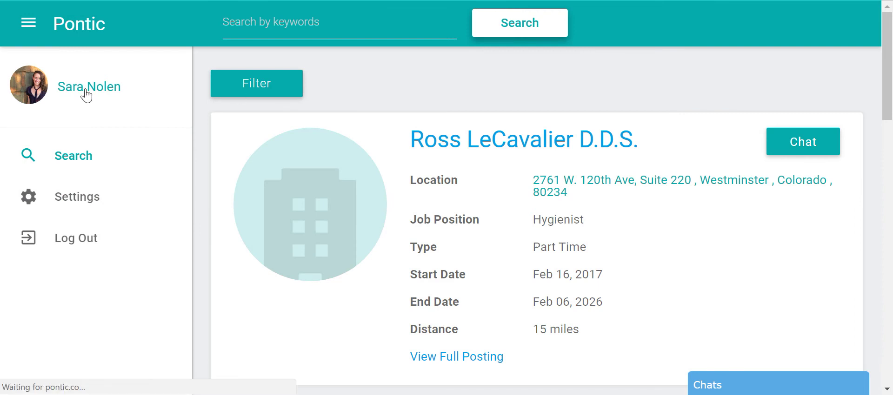